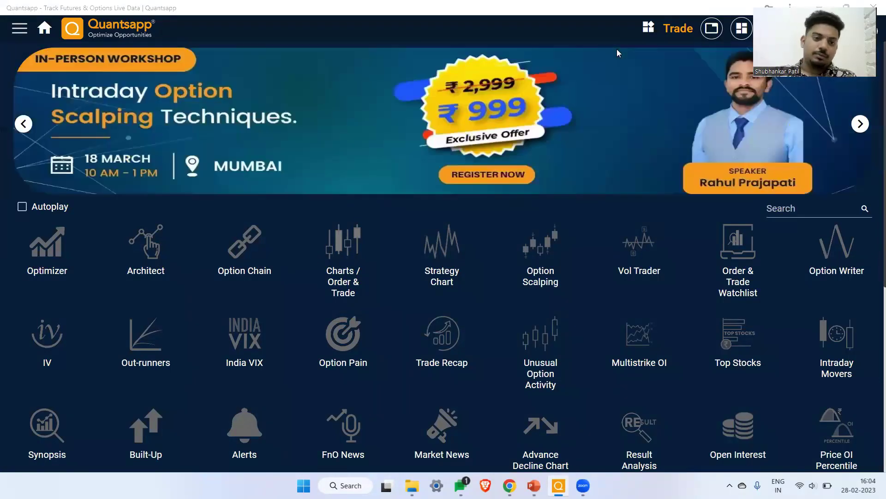
- Open the Option Chain tile, which loads AARTIIND for the 29-Mar-2023 expiry
{"action": "left_click", "coordinate": [244, 256]}
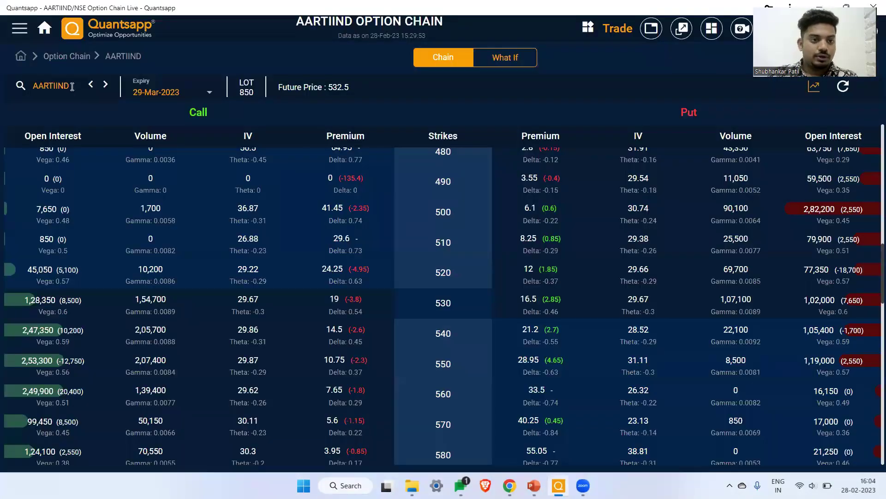
- Search for NIF and switch the option chain to NIFTY for the 02-Mar-2023 expiry
{"action": "left_click", "coordinate": [72, 86]}
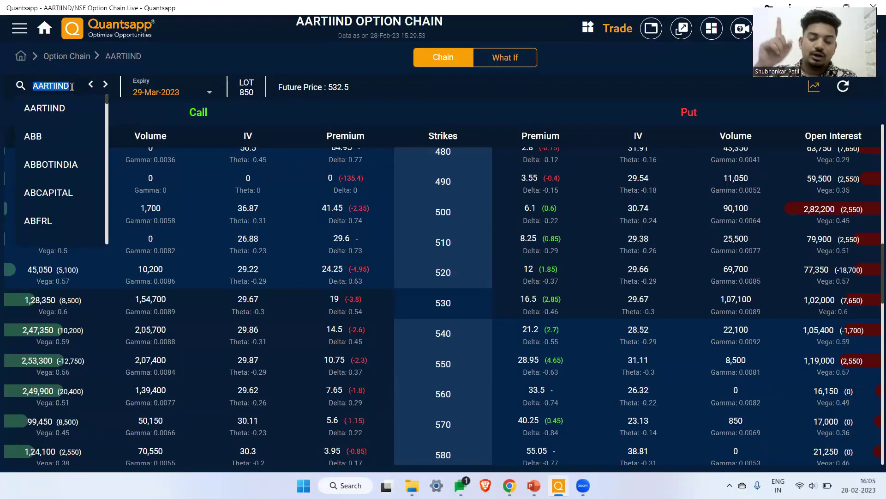
{"action": "type", "text": "N"}
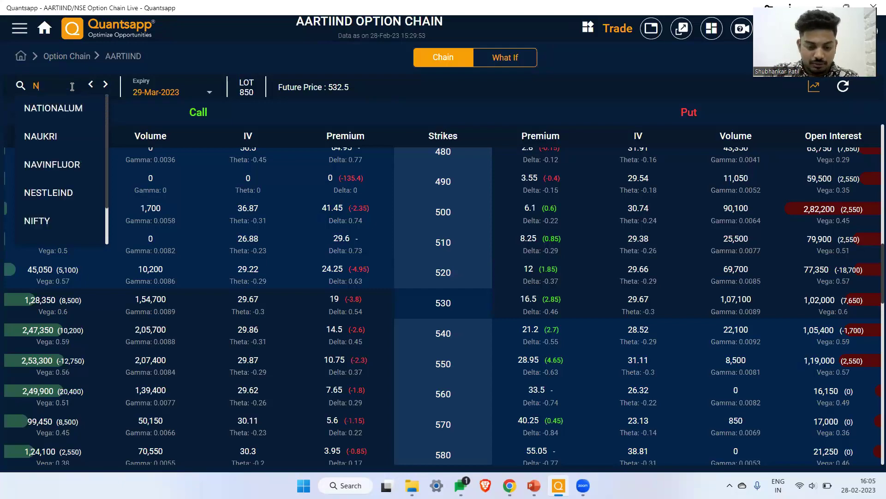
{"action": "type", "text": "IFTY"}
{"action": "left_click", "coordinate": [37, 108]}
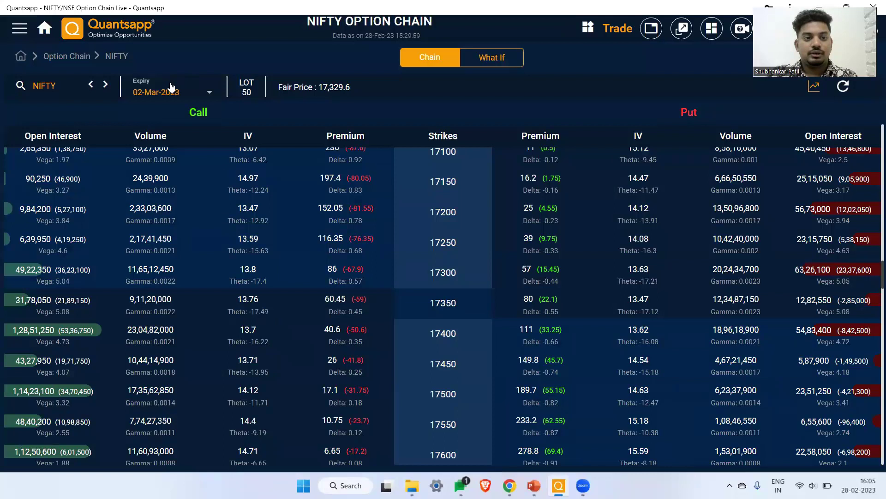
- Load the NIFTY chain for 09-Mar-2023, then 16-Mar-2023, and reopen the expiry list
{"action": "left_click", "coordinate": [156, 93]}
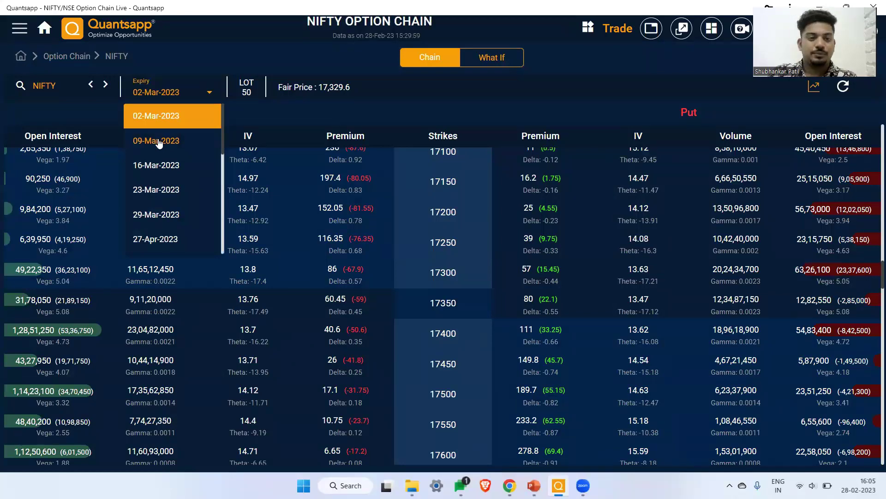
{"action": "left_click", "coordinate": [158, 142]}
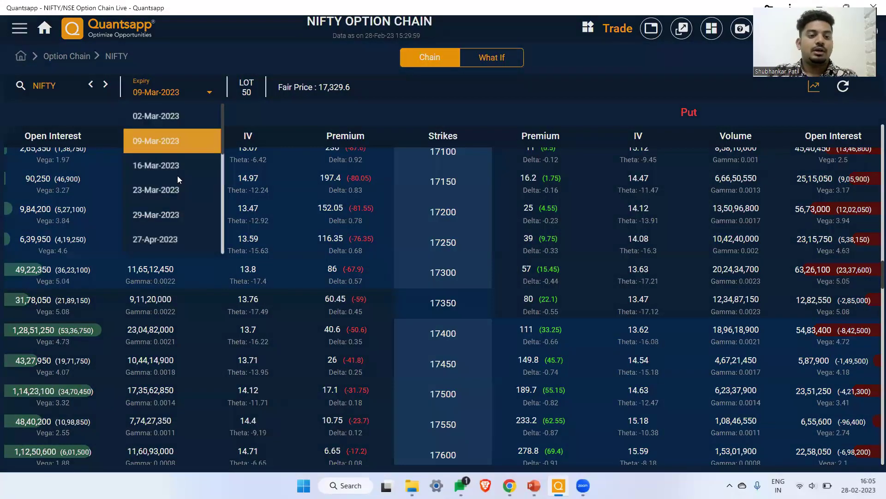
{"action": "left_click", "coordinate": [215, 282]}
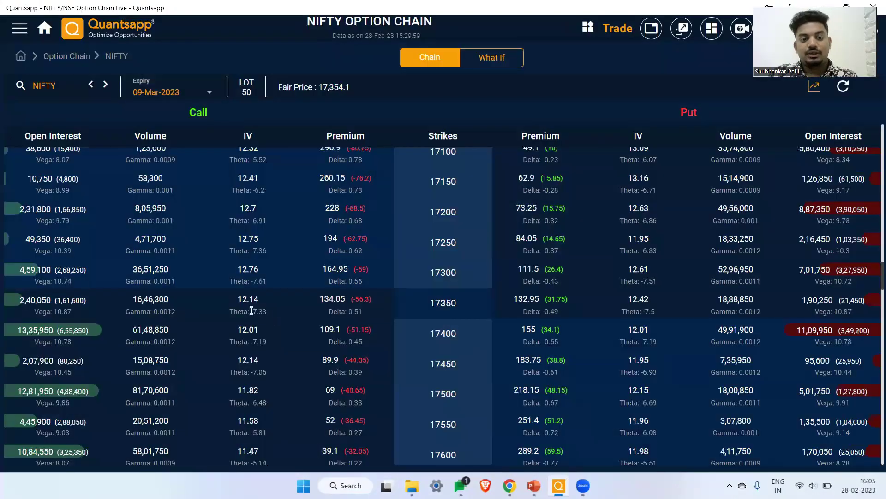
{"action": "left_click", "coordinate": [170, 92]}
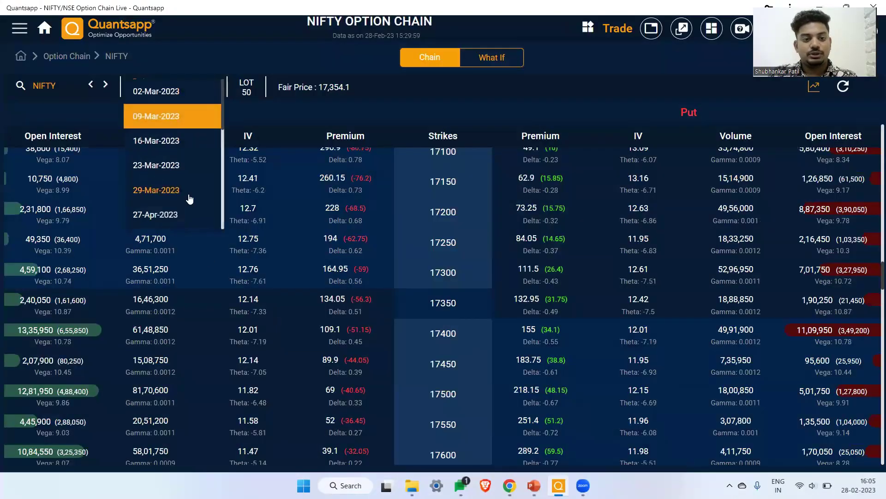
{"action": "left_click", "coordinate": [181, 147]}
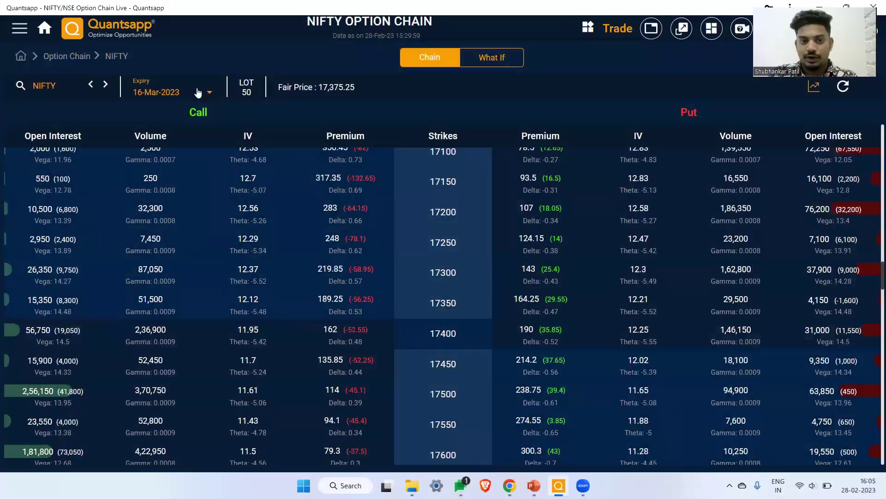
{"action": "left_click", "coordinate": [173, 92]}
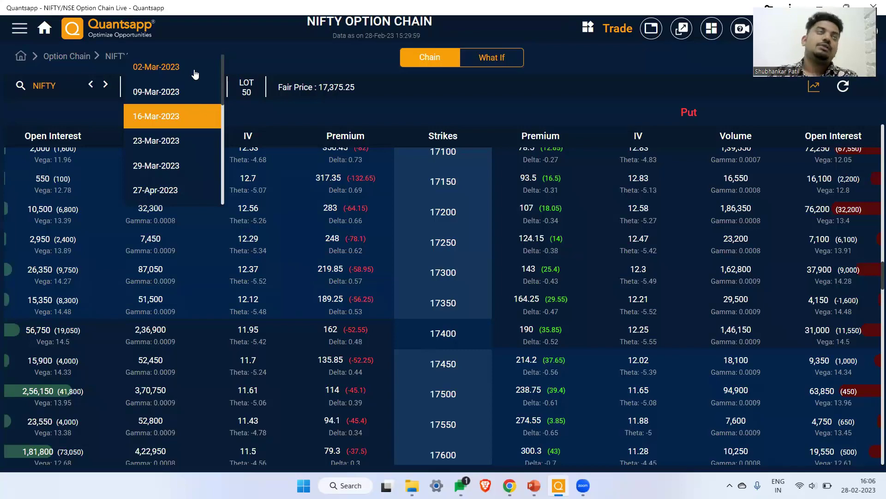
- Review the 17350 strike on the 02-Mar and 09-Mar-2023 expiries, then return home
{"action": "left_click", "coordinate": [193, 69]}
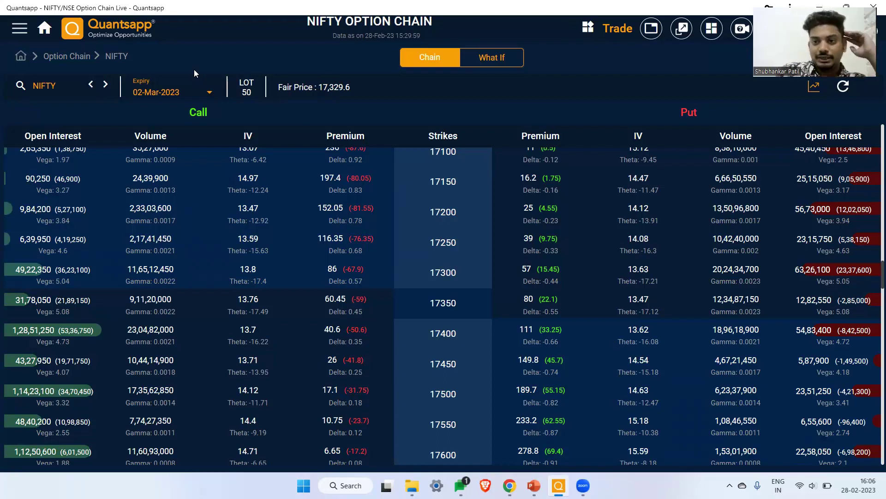
{"action": "left_click_drag", "start_coordinate": [276, 312], "coordinate": [251, 312]}
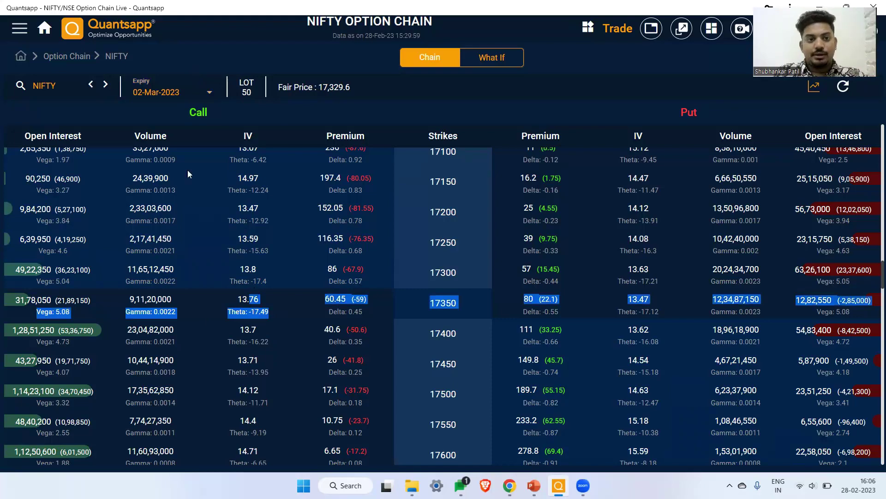
{"action": "left_click", "coordinate": [171, 92]}
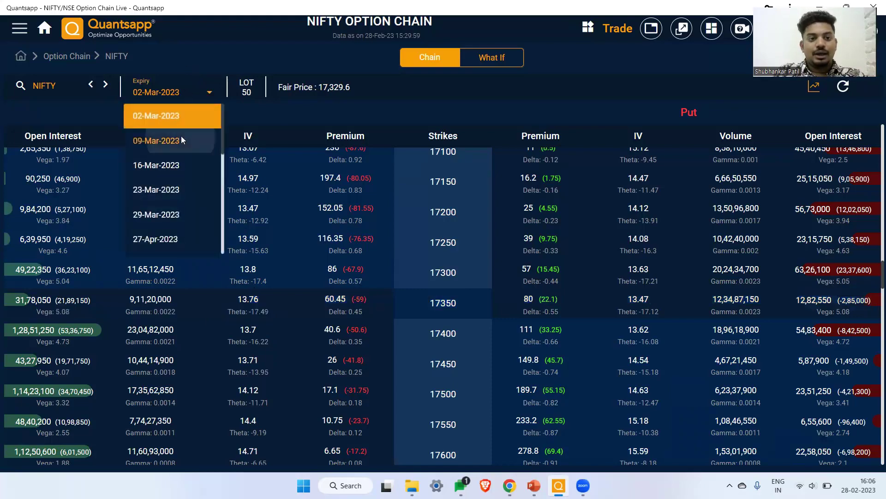
{"action": "left_click", "coordinate": [181, 139]}
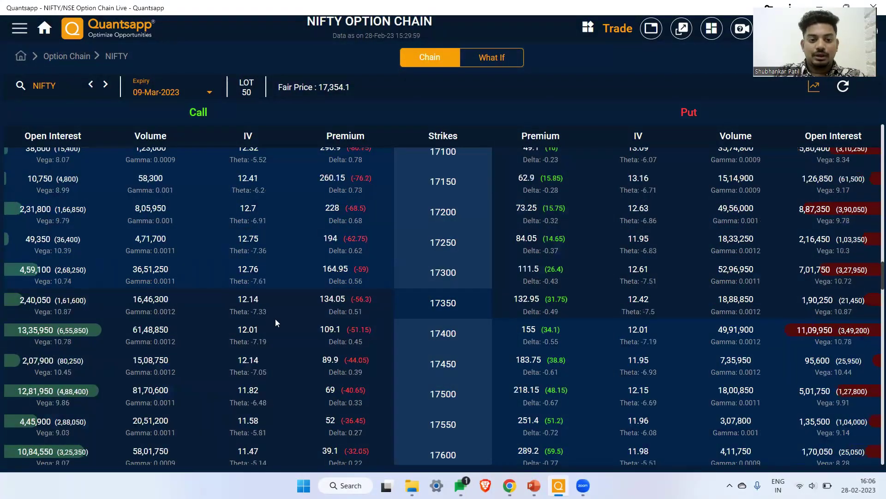
{"action": "left_click_drag", "start_coordinate": [267, 311], "coordinate": [254, 312]}
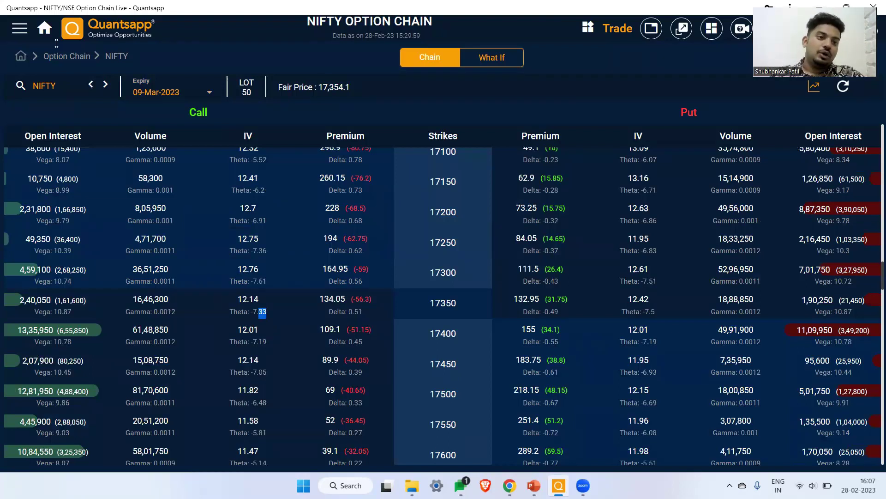
{"action": "left_click", "coordinate": [44, 29]}
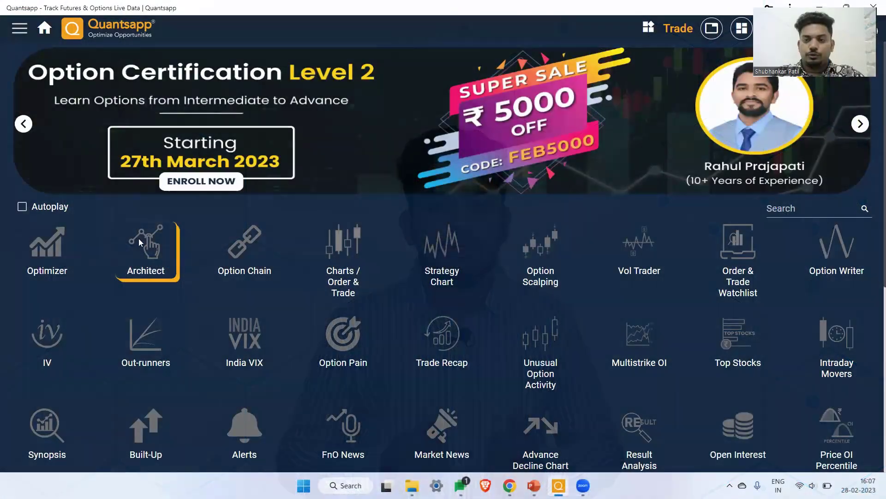
- In Option Architect, add a custom sold NIFTY 17350 call leg expiring 02-Mar-23
{"action": "left_click", "coordinate": [138, 242]}
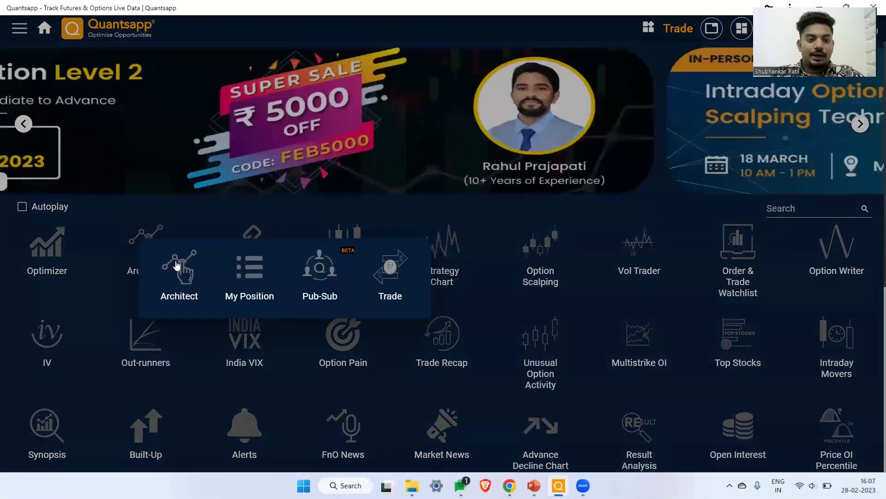
{"action": "left_click", "coordinate": [179, 266]}
{"action": "left_click", "coordinate": [538, 246]}
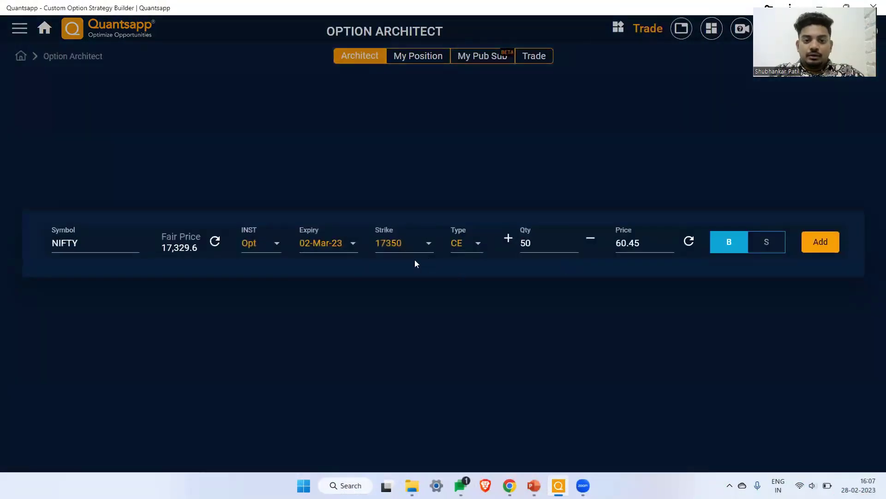
{"action": "left_click", "coordinate": [762, 243]}
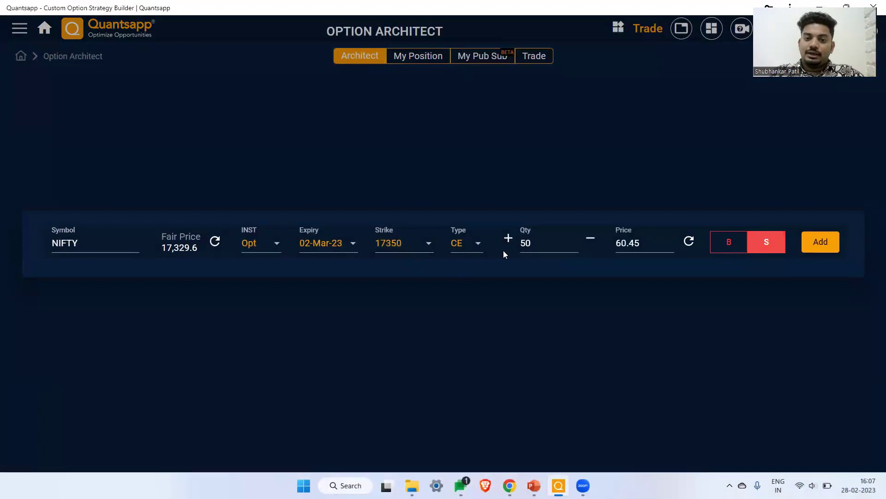
{"action": "left_click", "coordinate": [820, 242]}
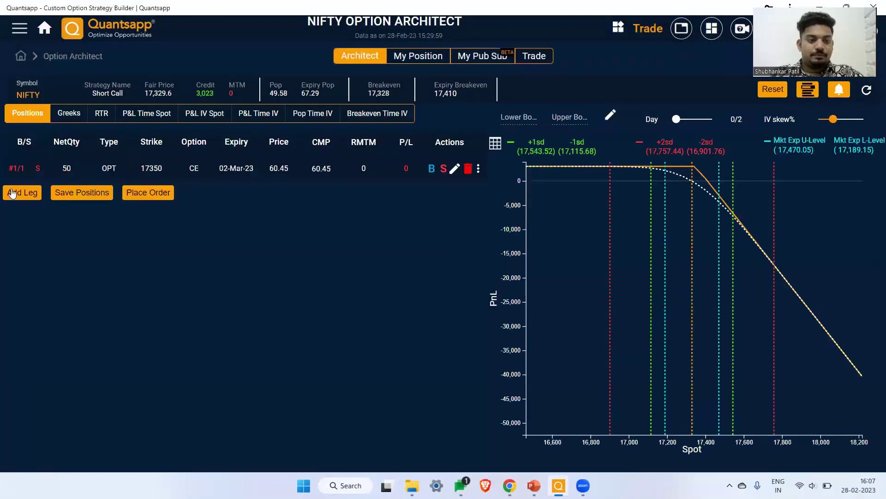
- Start a second leg with strike 17350 and expiry 09-Mar-23
{"action": "left_click", "coordinate": [21, 193]}
{"action": "left_click", "coordinate": [406, 242]}
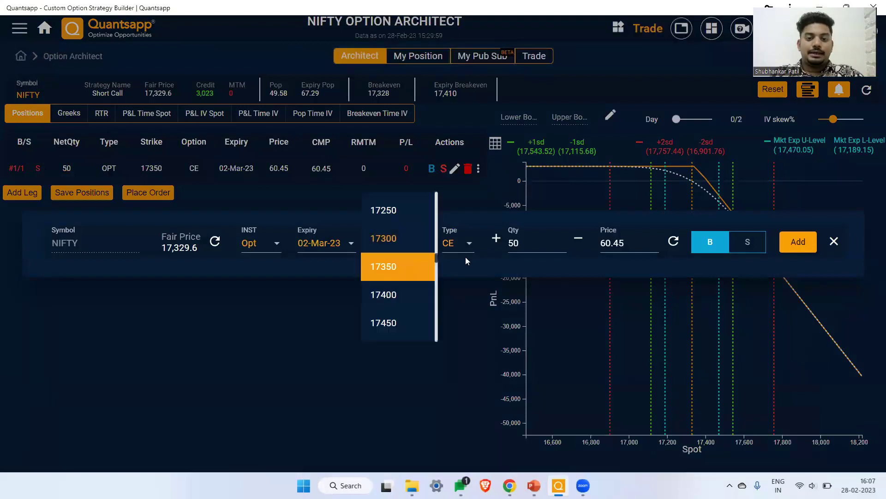
{"action": "left_click", "coordinate": [397, 266]}
{"action": "left_click", "coordinate": [326, 243]}
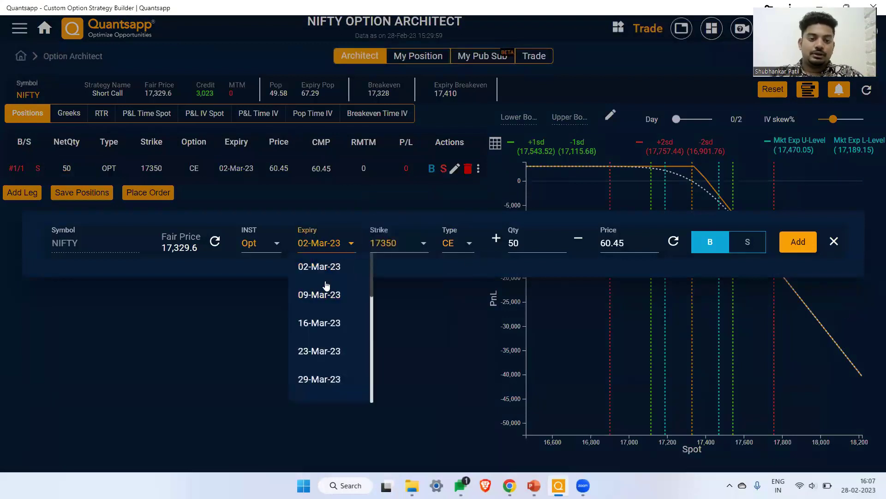
{"action": "left_click", "coordinate": [319, 294]}
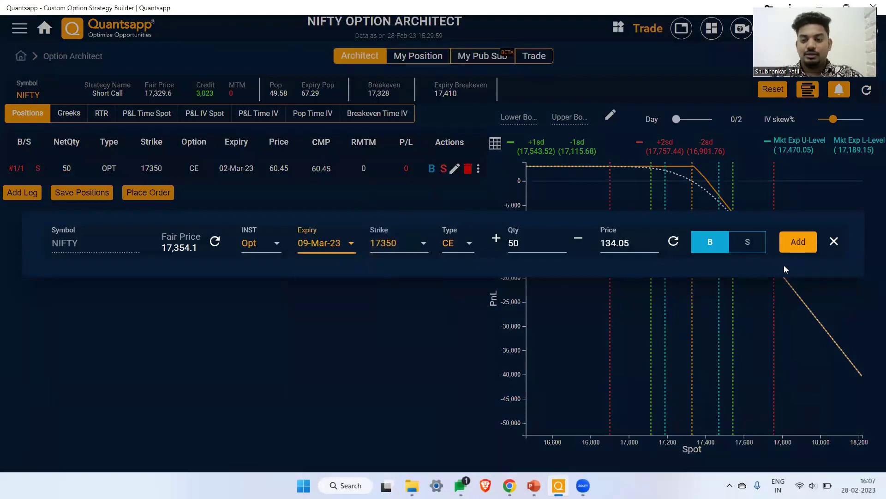
{"action": "left_click", "coordinate": [799, 242]}
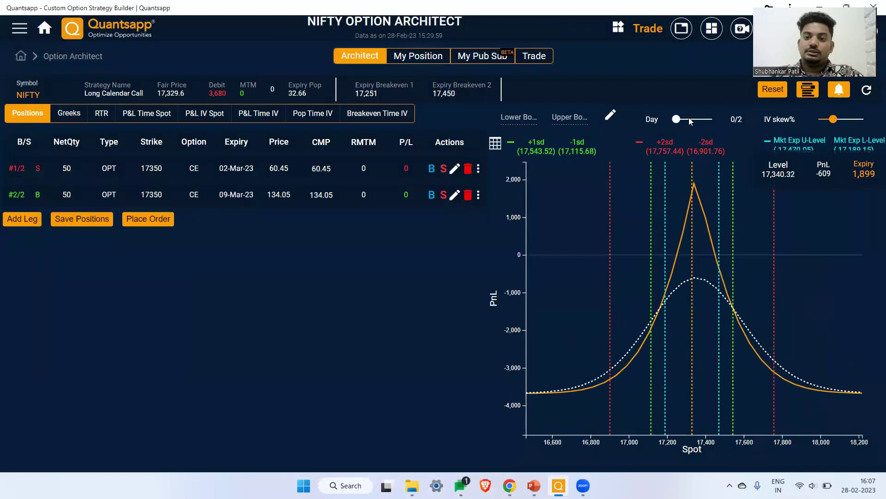
{"action": "left_click_drag", "start_coordinate": [677, 118], "coordinate": [712, 119]}
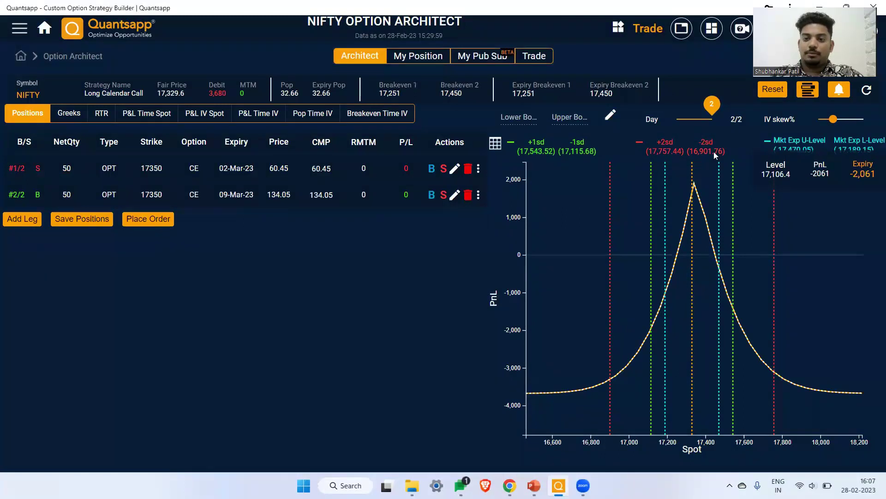
{"action": "left_click", "coordinate": [70, 113]}
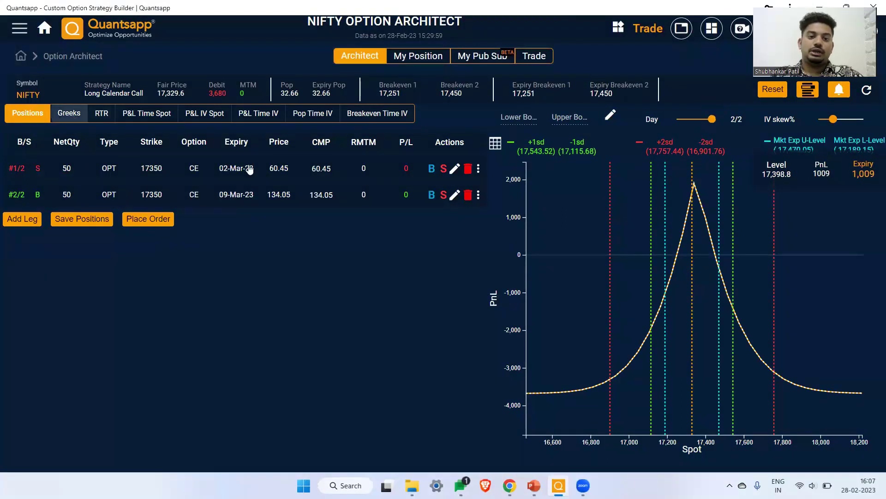
{"action": "left_click_drag", "start_coordinate": [430, 146], "coordinate": [358, 154]}
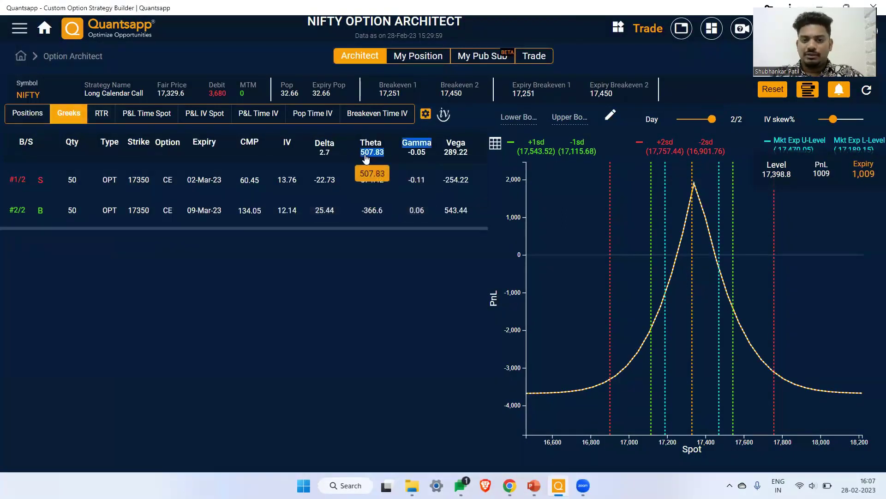
{"action": "left_click", "coordinate": [348, 249]}
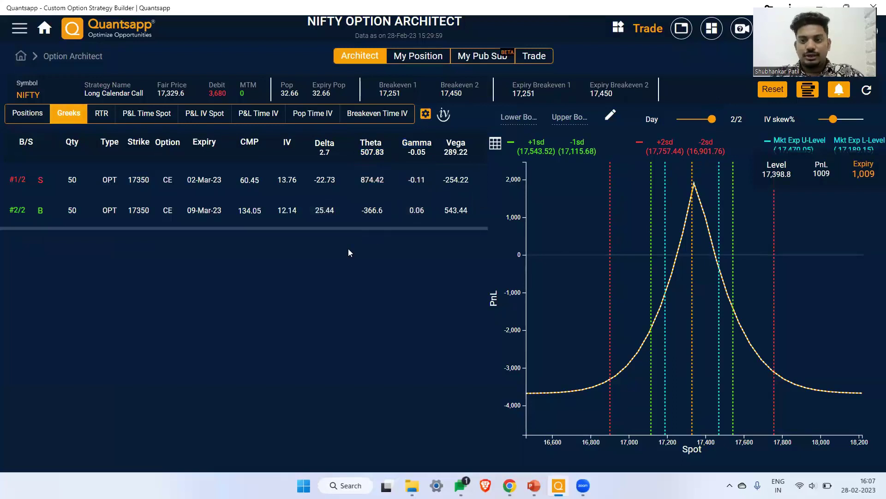
{"action": "left_click_drag", "start_coordinate": [465, 156], "coordinate": [464, 170]}
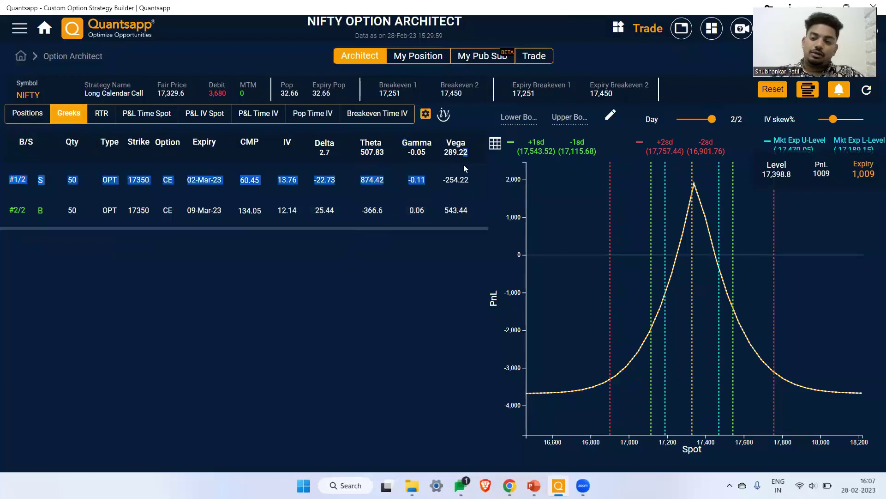
{"action": "double_click", "coordinate": [463, 164]}
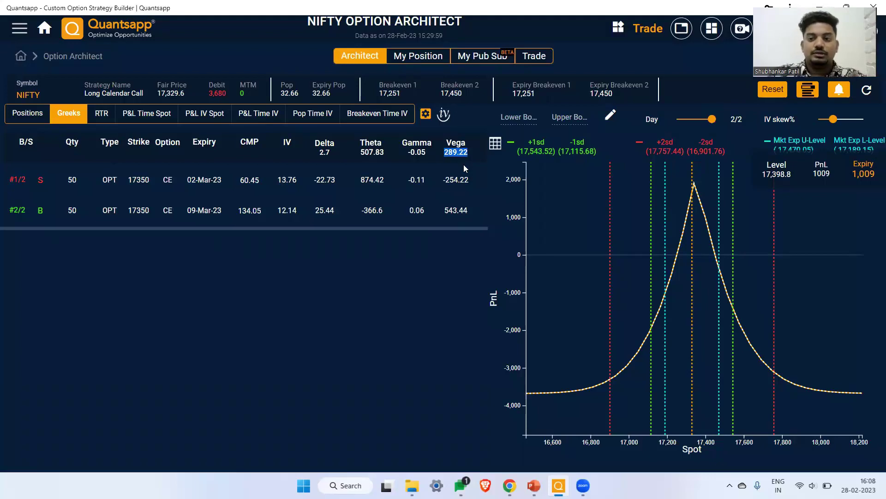
{"action": "left_click", "coordinate": [772, 88]}
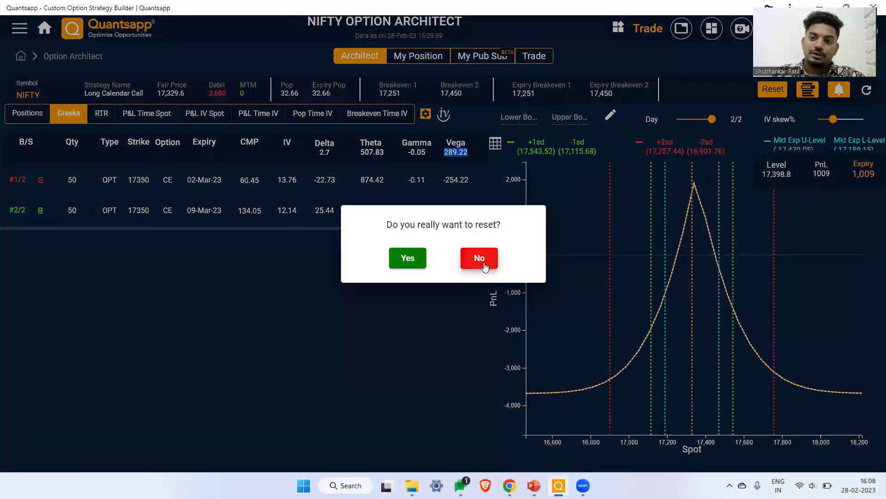
{"action": "left_click", "coordinate": [479, 258]}
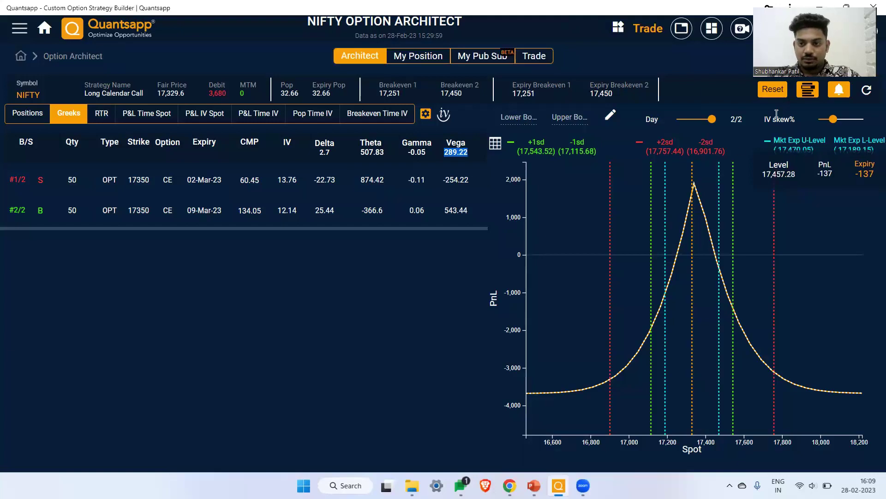
- Reset the existing calendar spread and begin a new custom strategy
{"action": "left_click", "coordinate": [774, 89]}
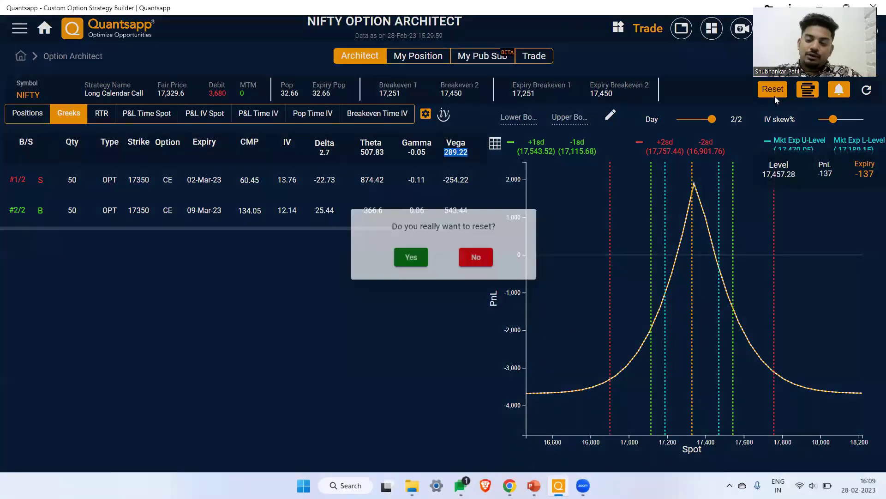
{"action": "left_click", "coordinate": [411, 256]}
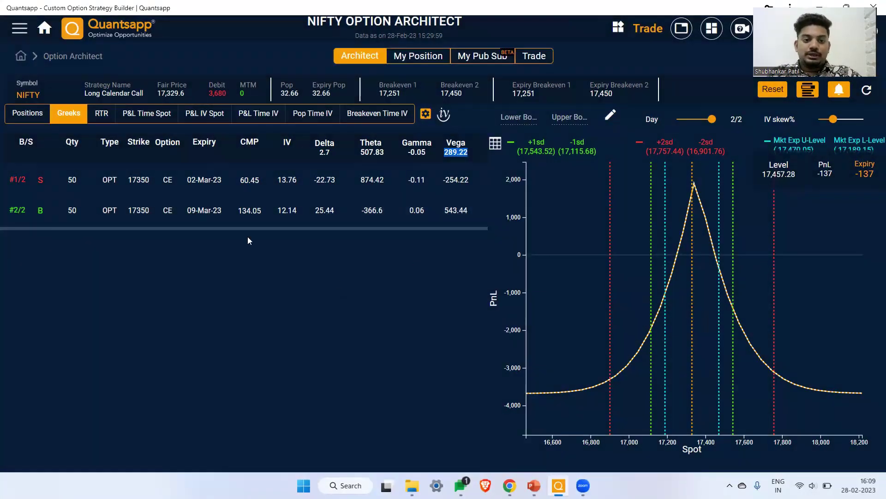
{"action": "left_click", "coordinate": [527, 244]}
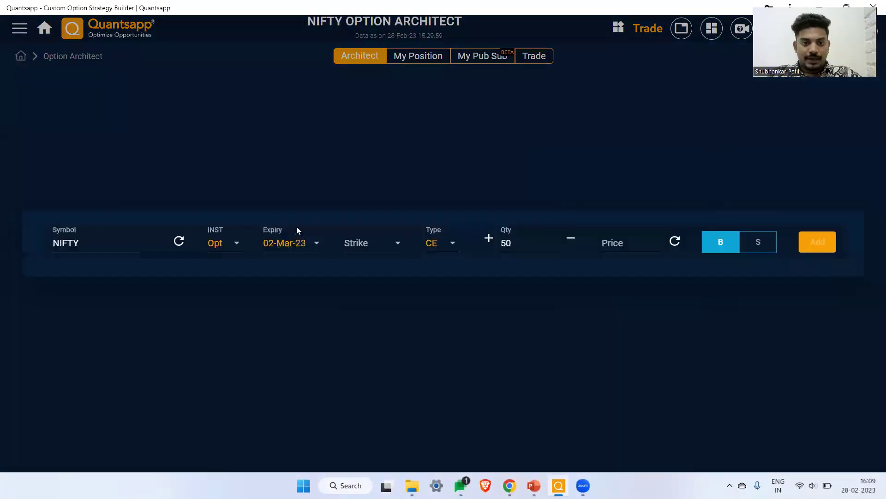
- Add a sold NIFTY 17500 call leg expiring 02-Mar-23, creating a Short Call
{"action": "left_click", "coordinate": [416, 244]}
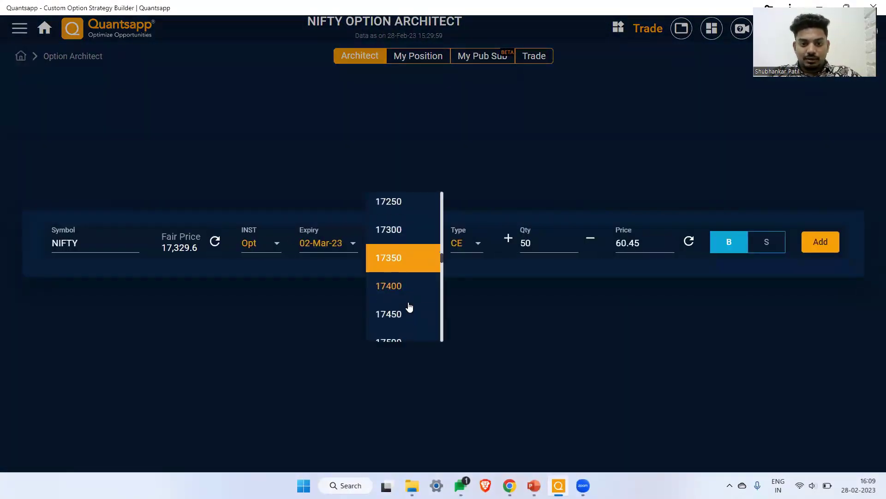
{"action": "left_click", "coordinate": [398, 270]}
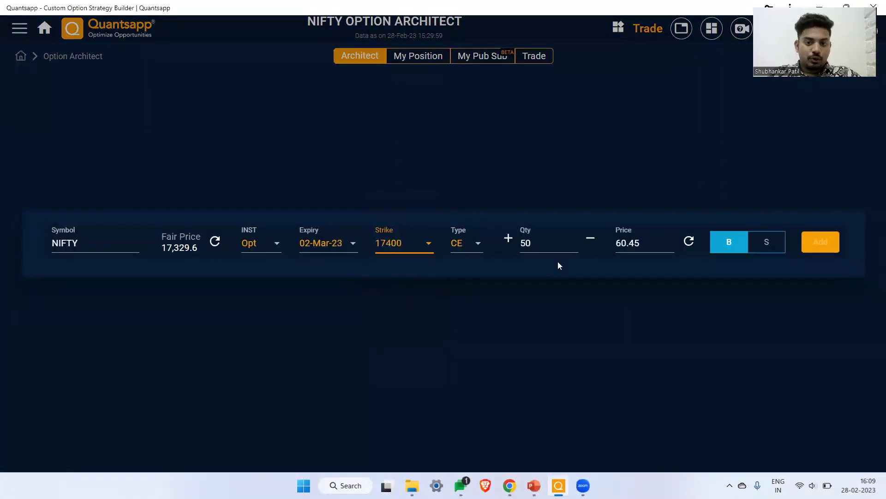
{"action": "left_click", "coordinate": [406, 242]}
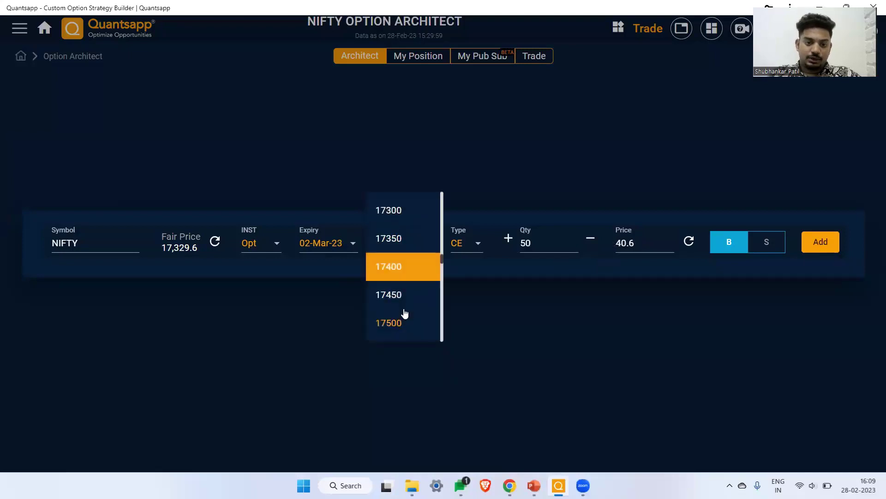
{"action": "left_click", "coordinate": [407, 296]}
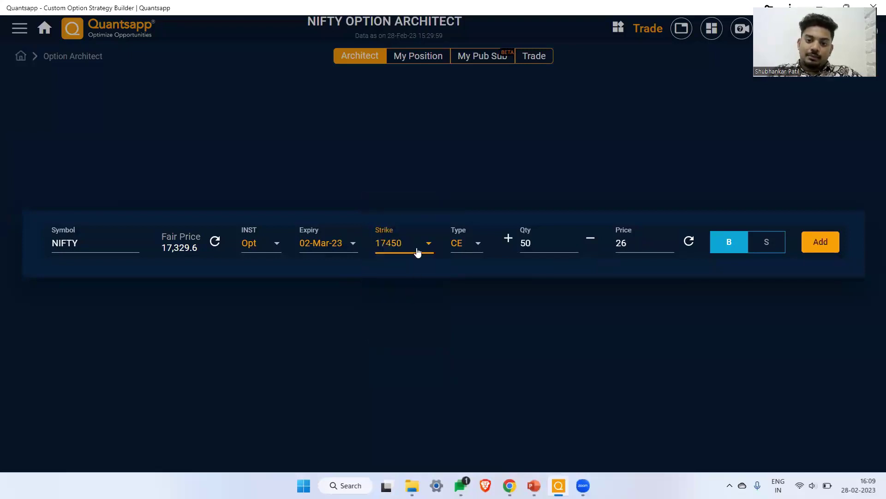
{"action": "left_click", "coordinate": [418, 252]}
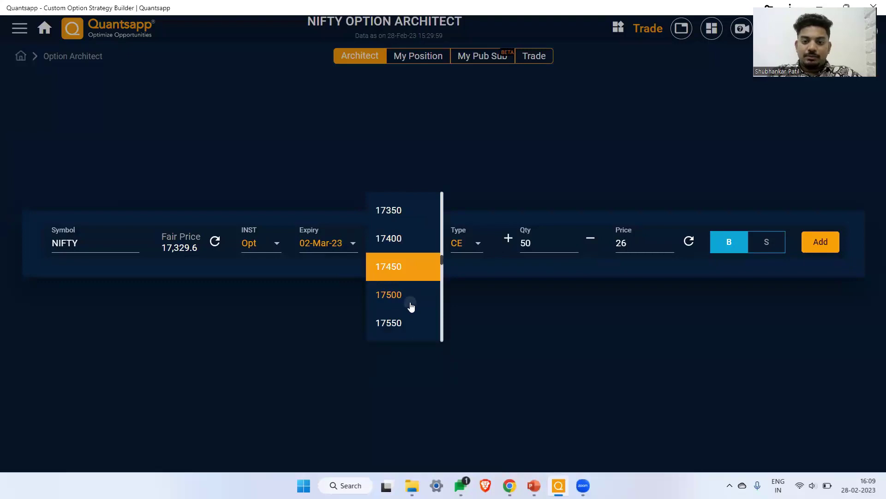
{"action": "left_click", "coordinate": [411, 296]}
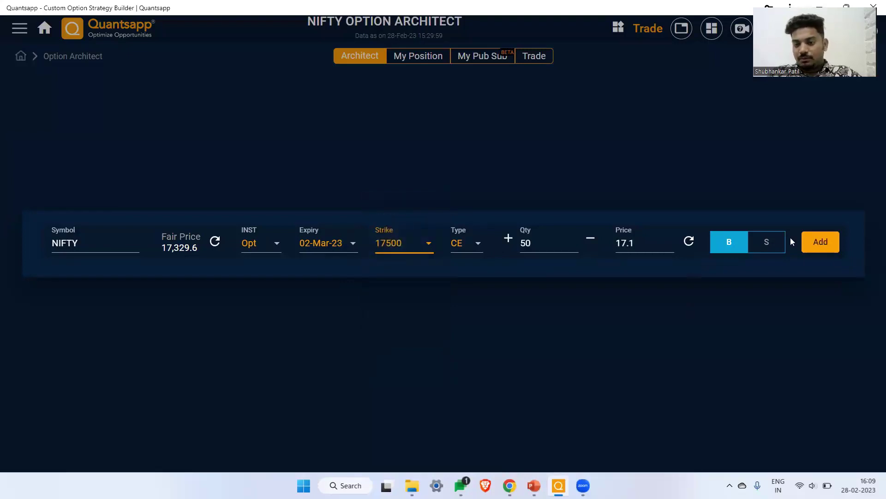
{"action": "left_click", "coordinate": [768, 242]}
{"action": "left_click", "coordinate": [820, 242]}
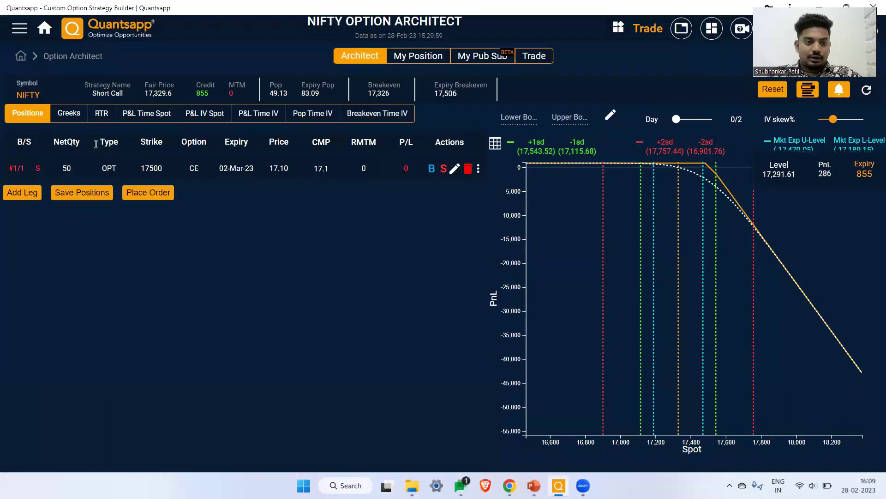
- Add a bought NIFTY 17300 call for 09-Mar-23 at 164.95, giving a 7,393 debit
{"action": "left_click", "coordinate": [8, 199]}
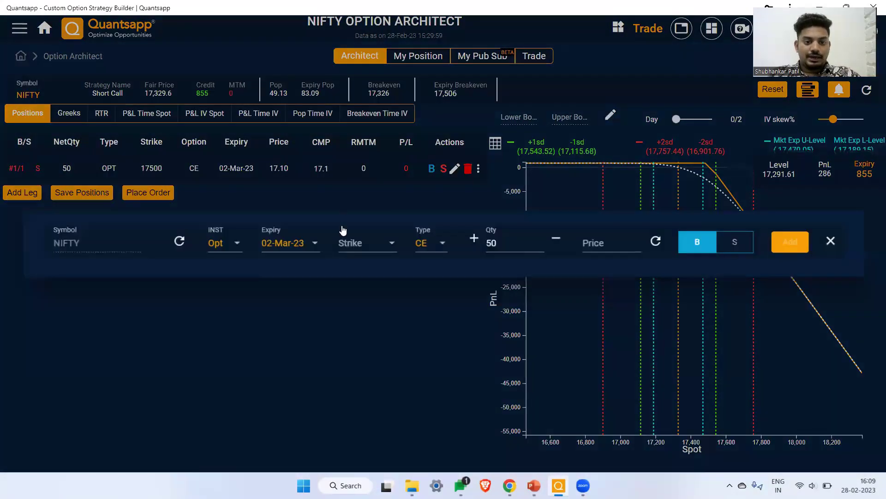
{"action": "left_click", "coordinate": [323, 243]}
{"action": "left_click", "coordinate": [326, 291]}
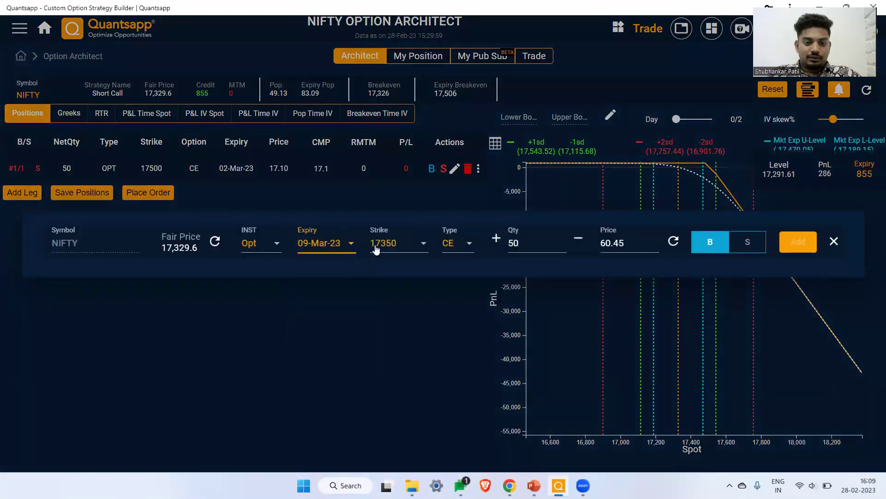
{"action": "left_click", "coordinate": [388, 243]}
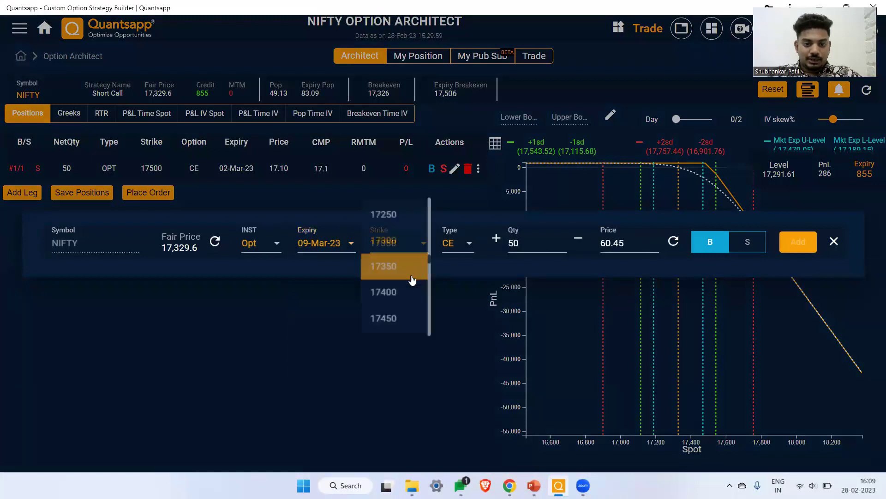
{"action": "left_click", "coordinate": [407, 239]}
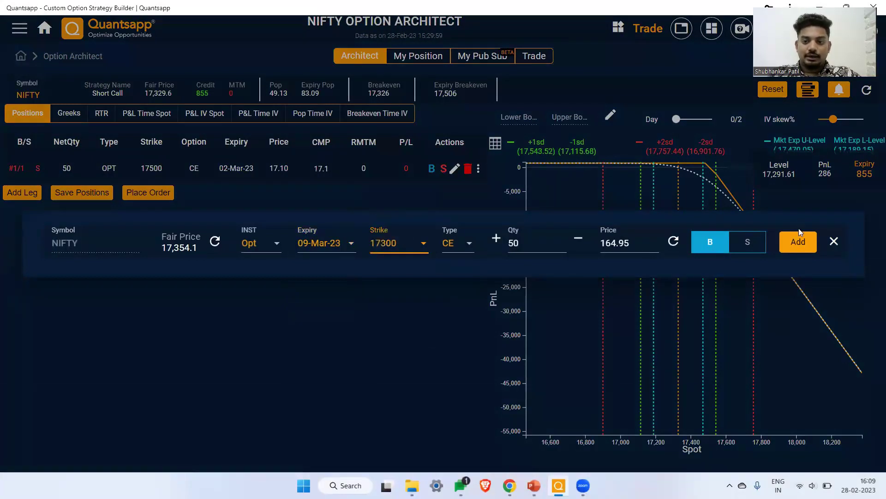
{"action": "left_click", "coordinate": [797, 242]}
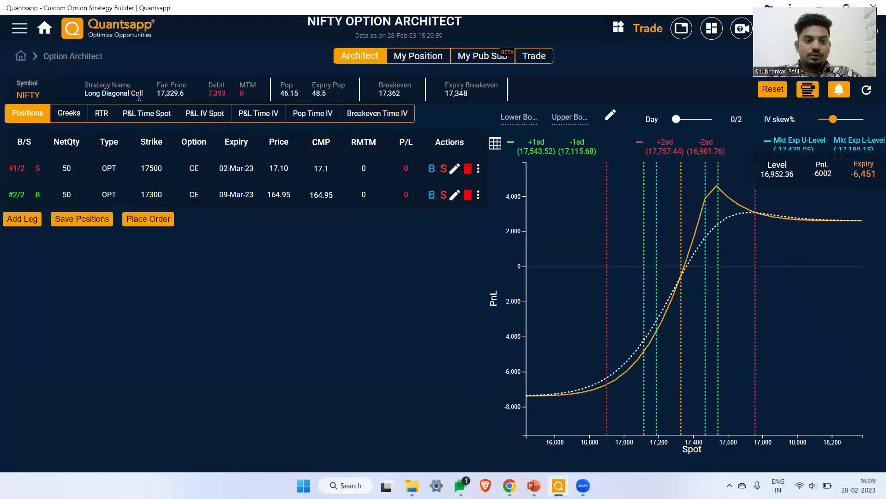
{"action": "left_click_drag", "start_coordinate": [146, 96], "coordinate": [85, 94]}
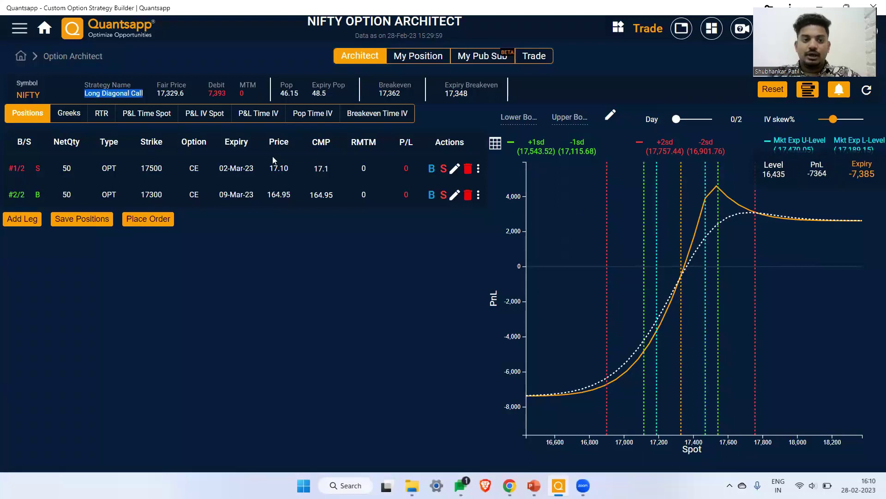
{"action": "left_click", "coordinate": [69, 113]}
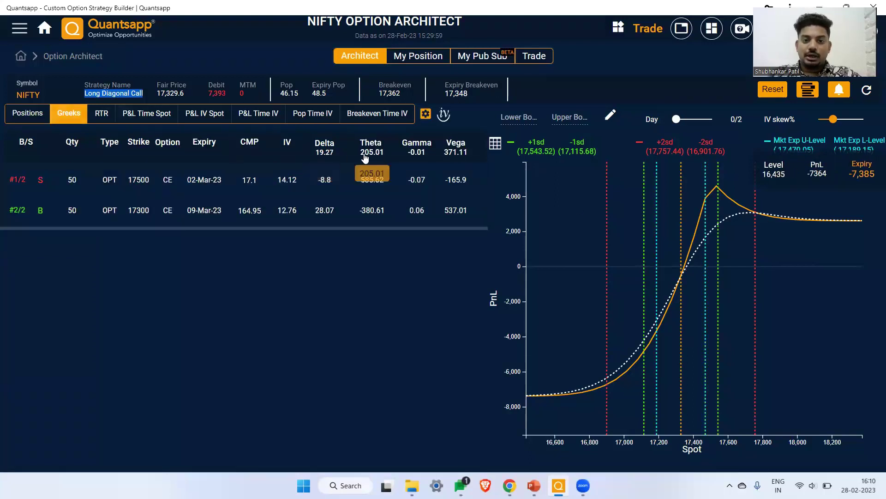
{"action": "left_click_drag", "start_coordinate": [361, 152], "coordinate": [386, 153]}
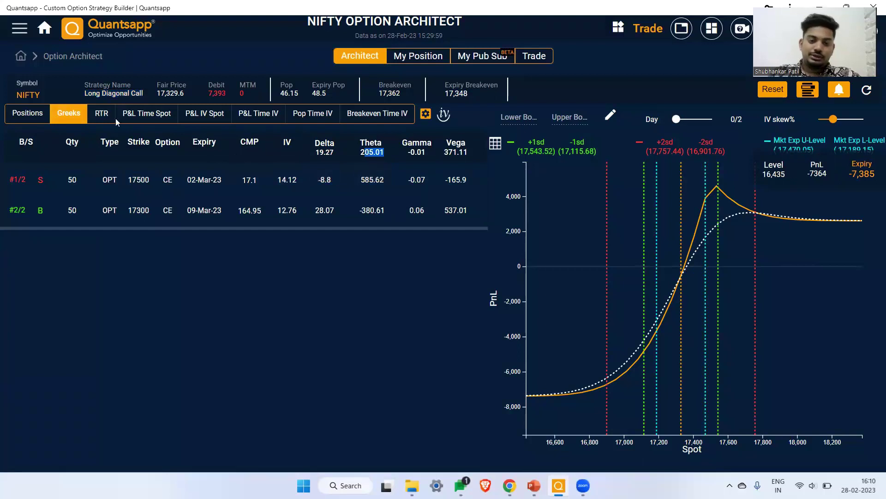
{"action": "left_click", "coordinate": [28, 113]}
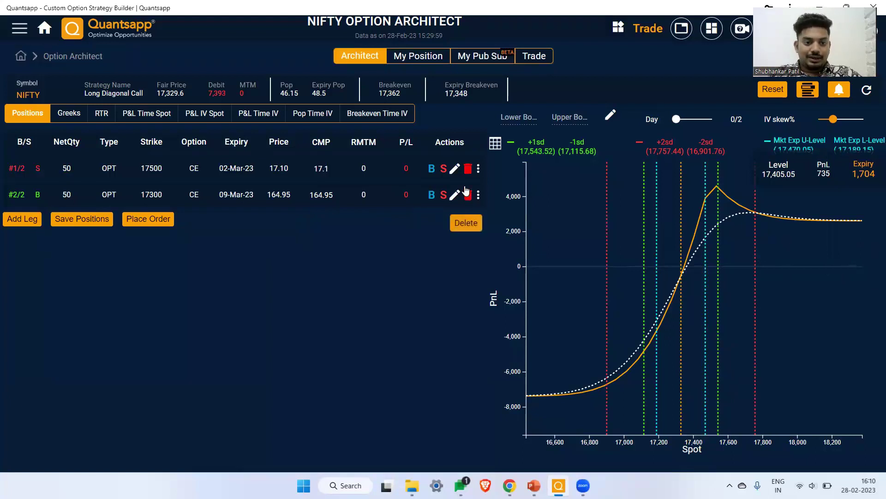
- Delete the sold 17500 leg and add a sold 17400 call, cutting the debit to 6,218
{"action": "left_click", "coordinate": [469, 169]}
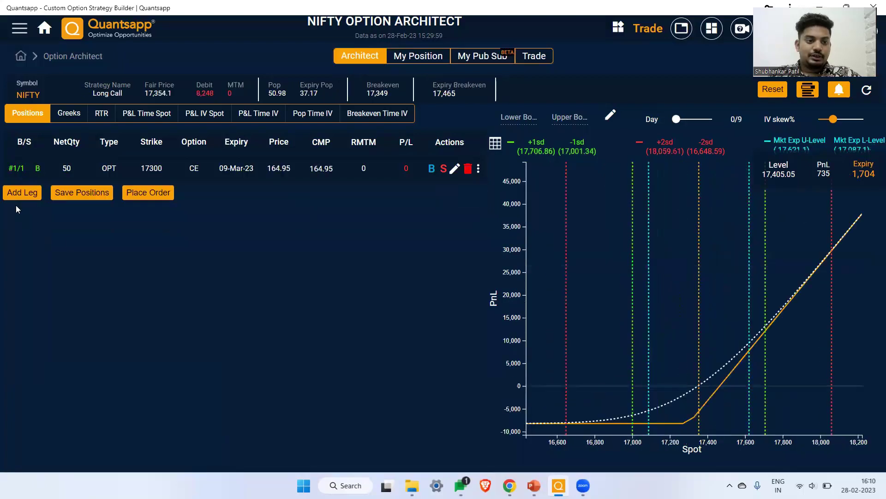
{"action": "left_click", "coordinate": [22, 193]}
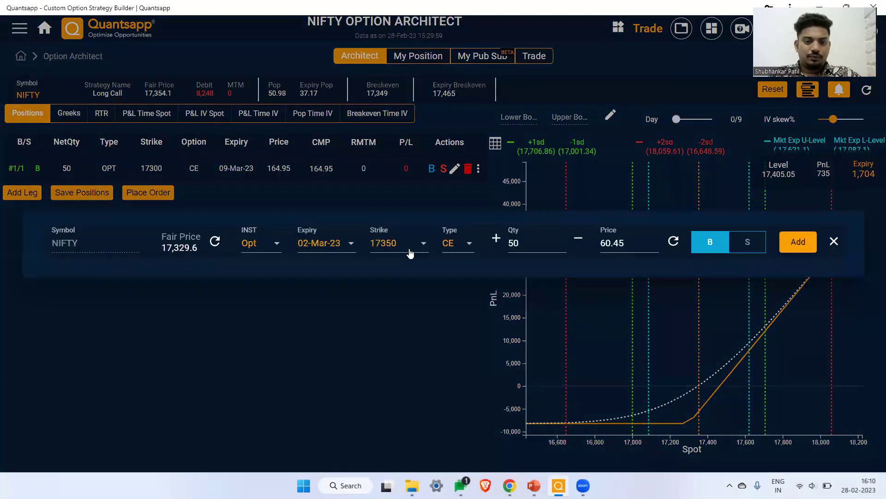
{"action": "left_click", "coordinate": [398, 243]}
{"action": "left_click", "coordinate": [398, 304]}
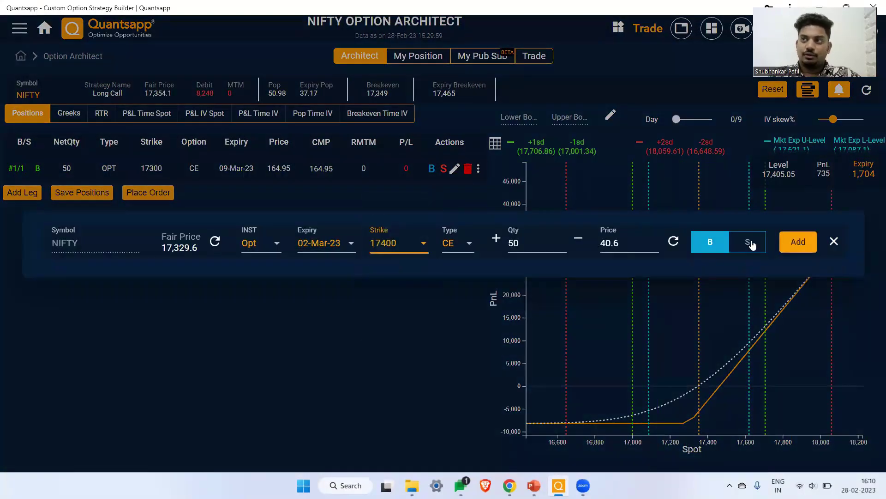
{"action": "left_click", "coordinate": [751, 244]}
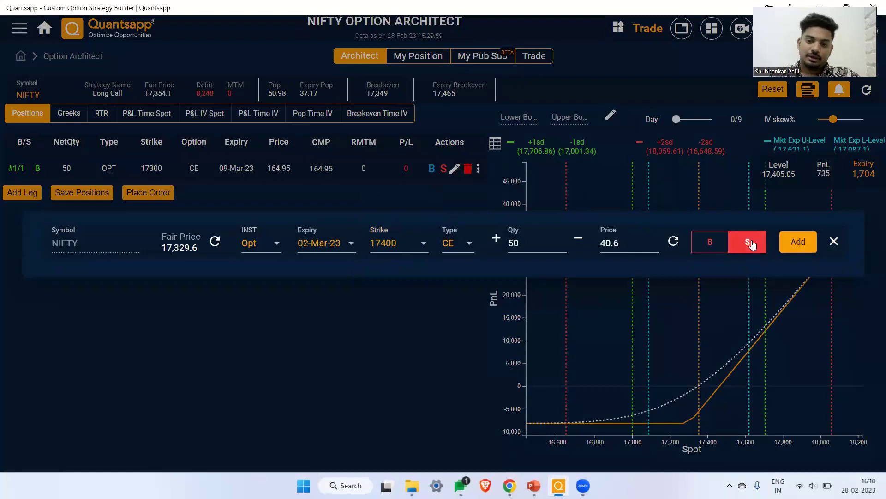
{"action": "left_click", "coordinate": [797, 242]}
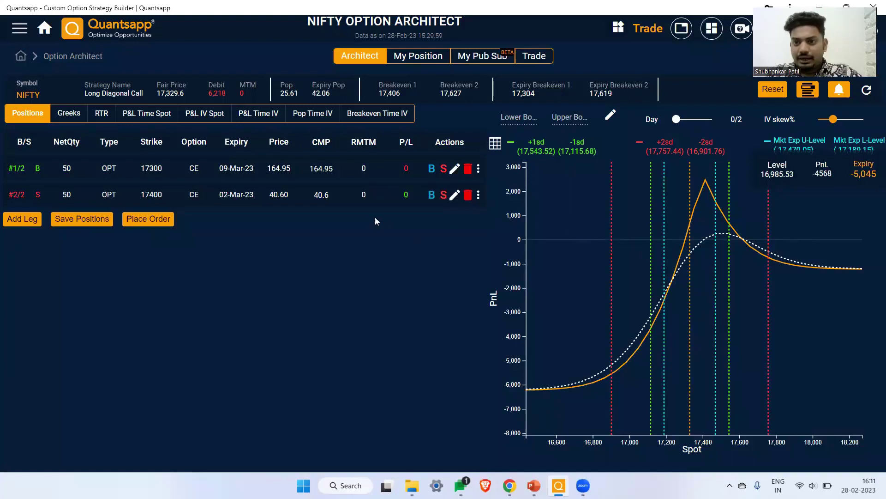
- Go back to the Quantsapp home dashboard, leaving the Long Diagonal Call unchanged
{"action": "left_click", "coordinate": [45, 26]}
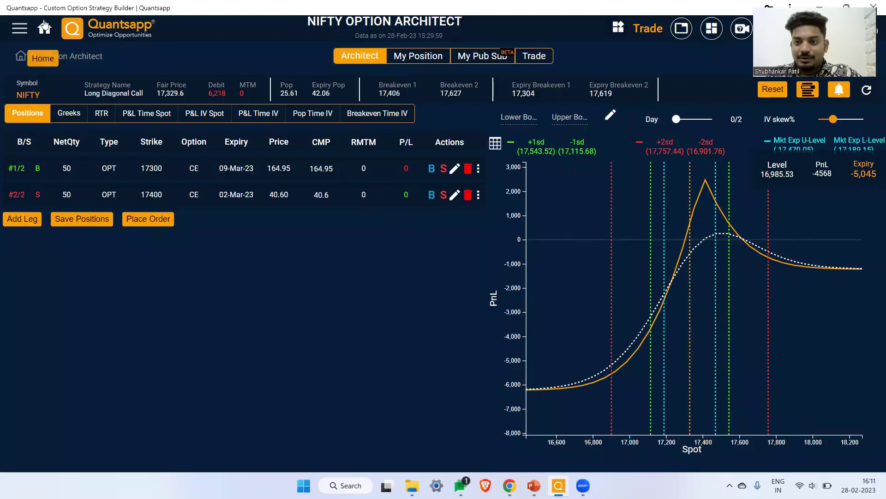